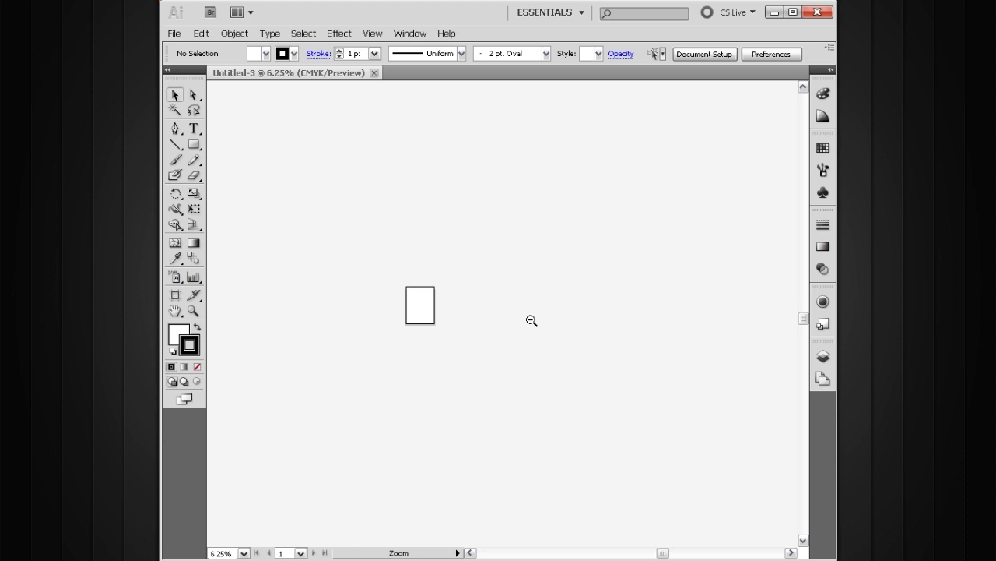
- Examine the full canvas around the artboard, and enlarge and center the page in the view
drag(445, 322, 441, 354)
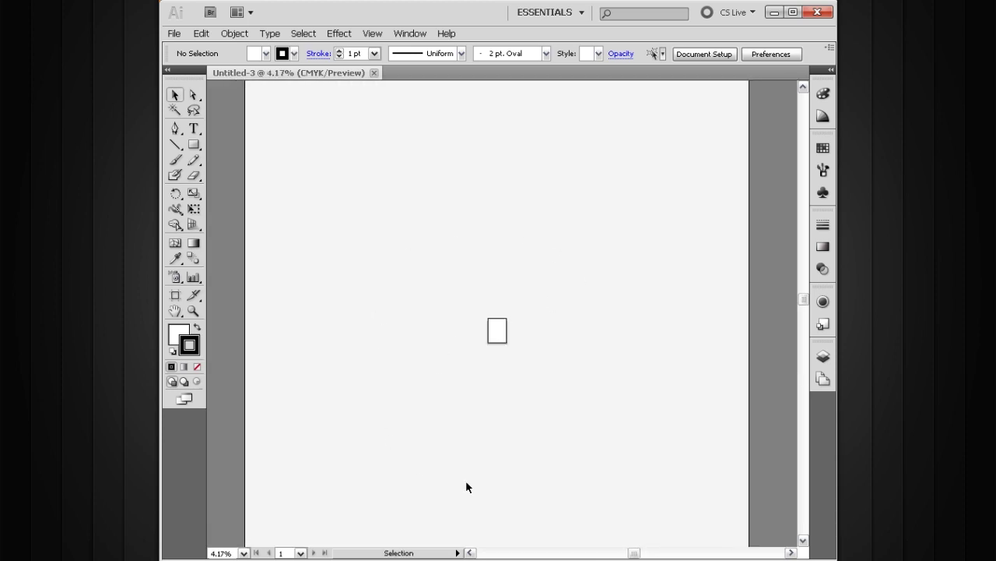
key(ctrl+space)
drag(605, 198, 515, 329)
key(space)
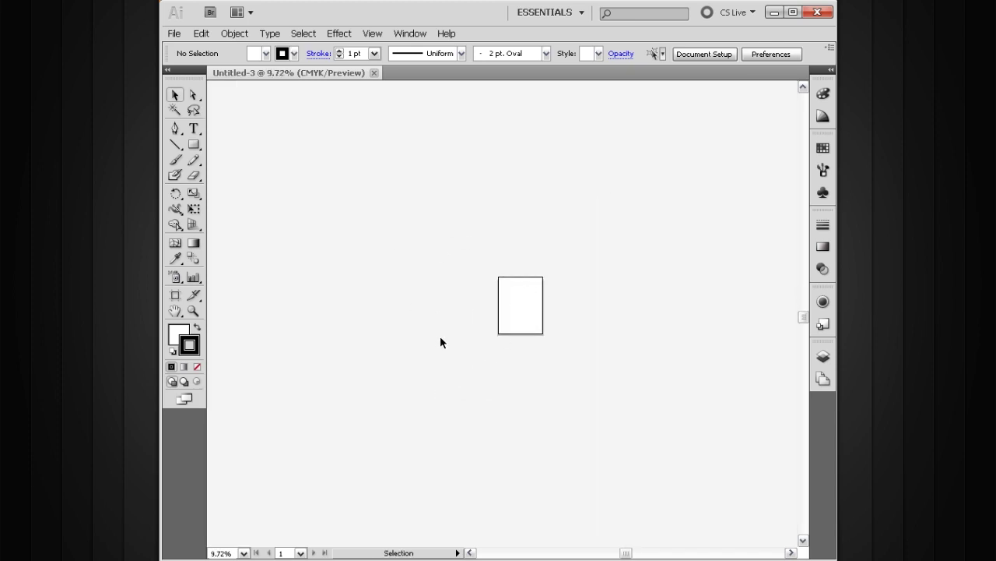
key(ctrl+space)
drag(572, 245, 533, 308)
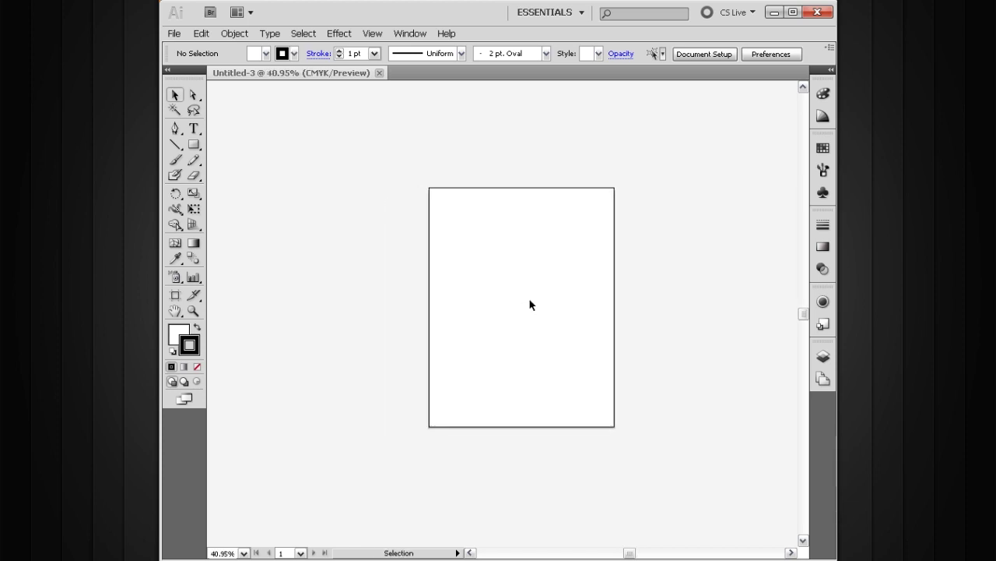
key(ctrl+space)
drag(662, 128, 412, 464)
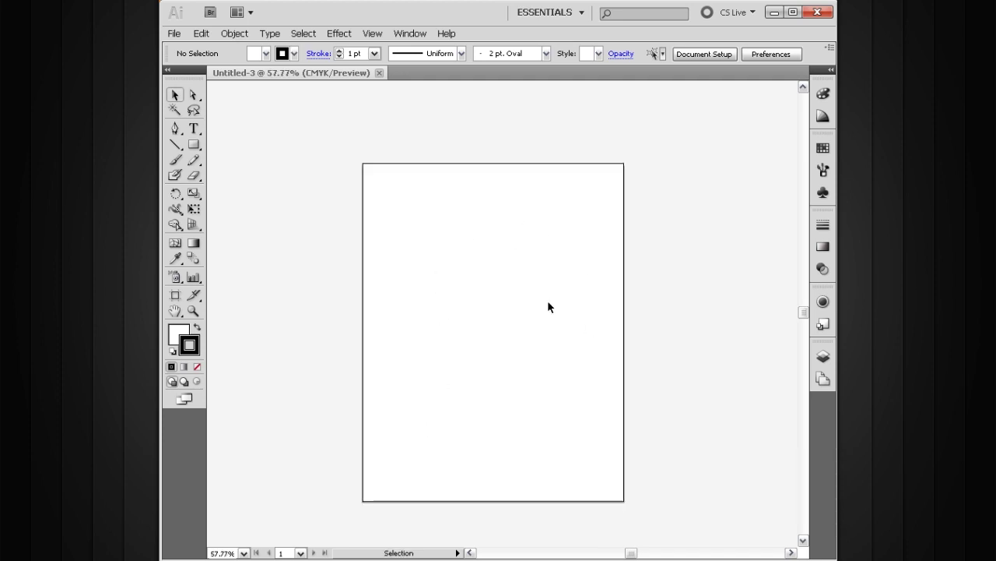
key(space)
drag(513, 368, 514, 347)
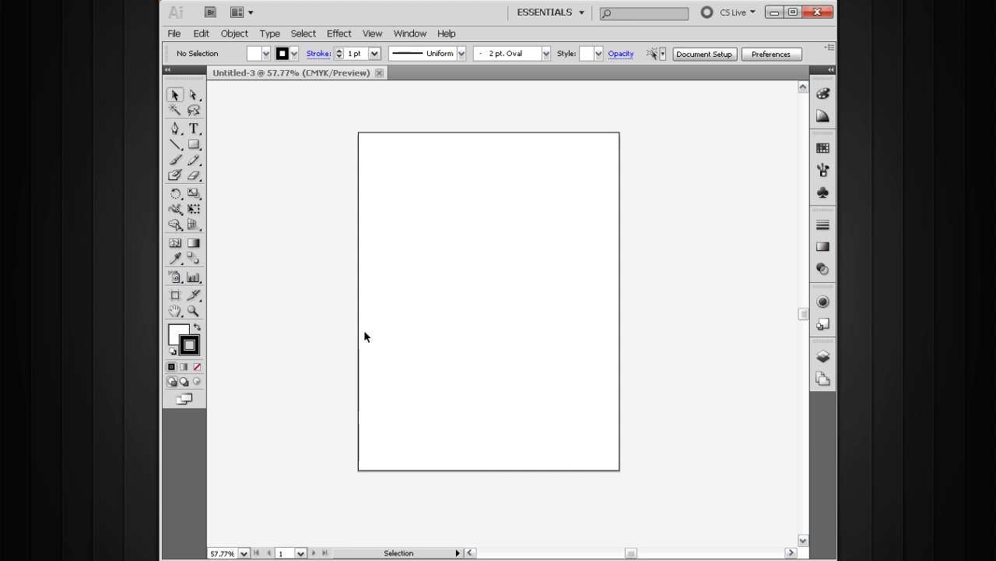
mouse_move(507, 340)
mouse_down()
mouse_move(532, 369)
mouse_move(525, 339)
mouse_up()
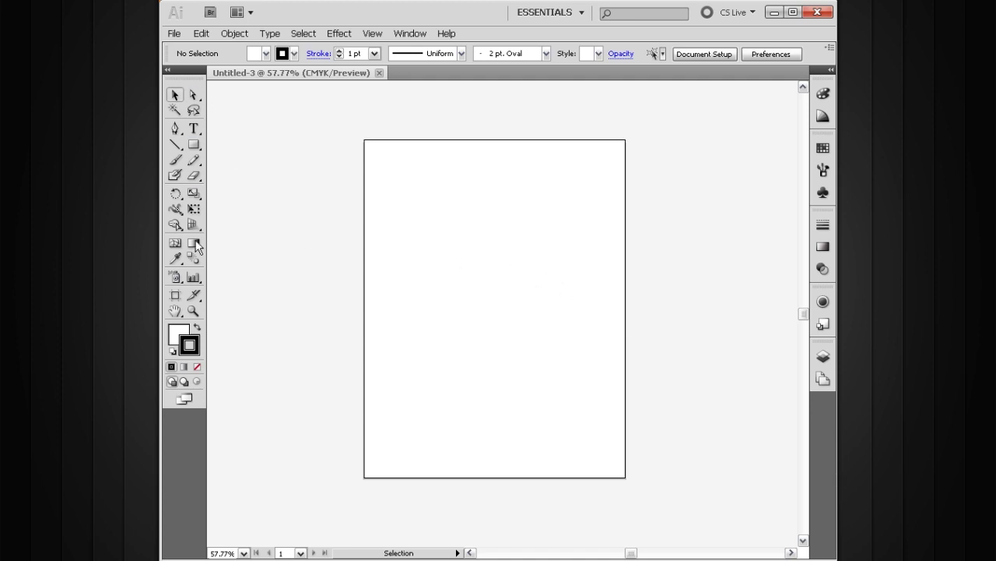
- Rename the existing letter-size artboard as Letterhead
click(175, 295)
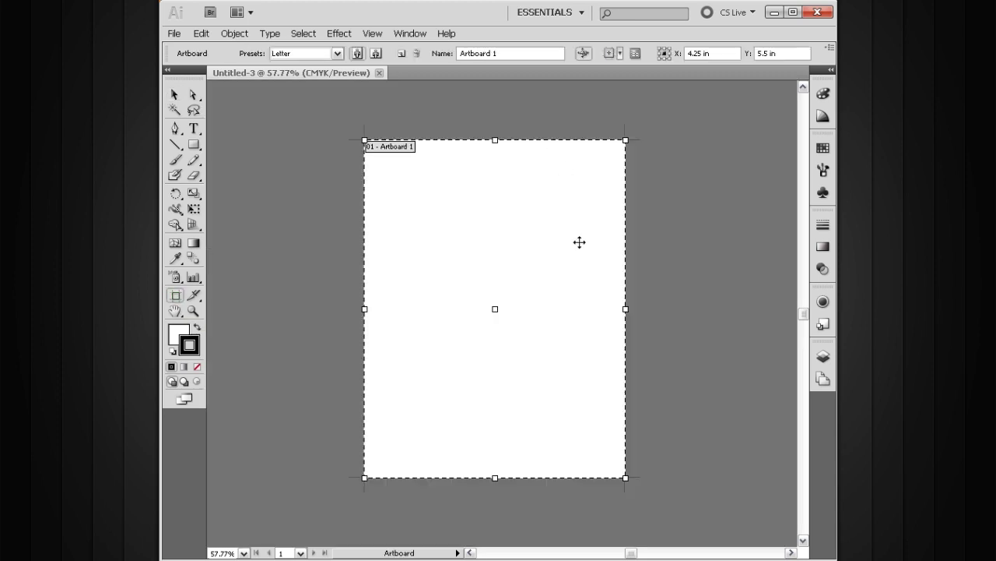
drag(514, 291, 532, 270)
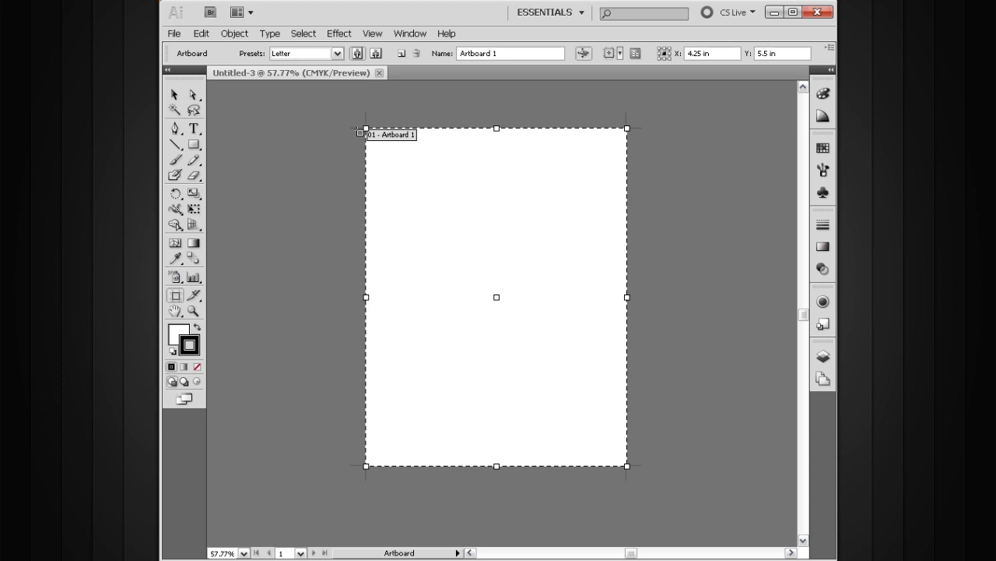
drag(503, 53, 465, 53)
text(Letterhead)
key(Return)
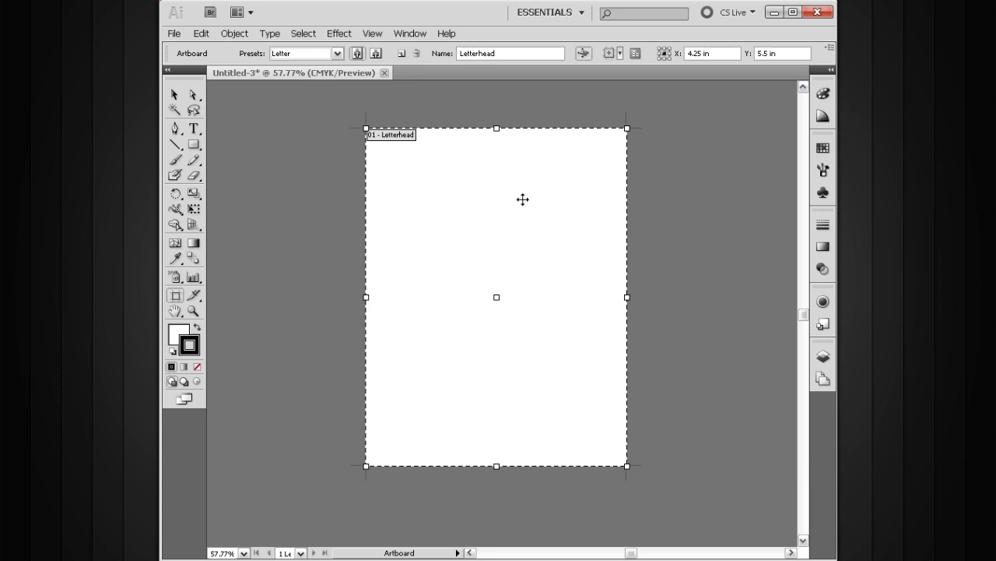
- Review the Letterhead artboard's options, including the size presets and proportion constraint, keeping the Letter preset with proportions unconstrained
double_click(176, 302)
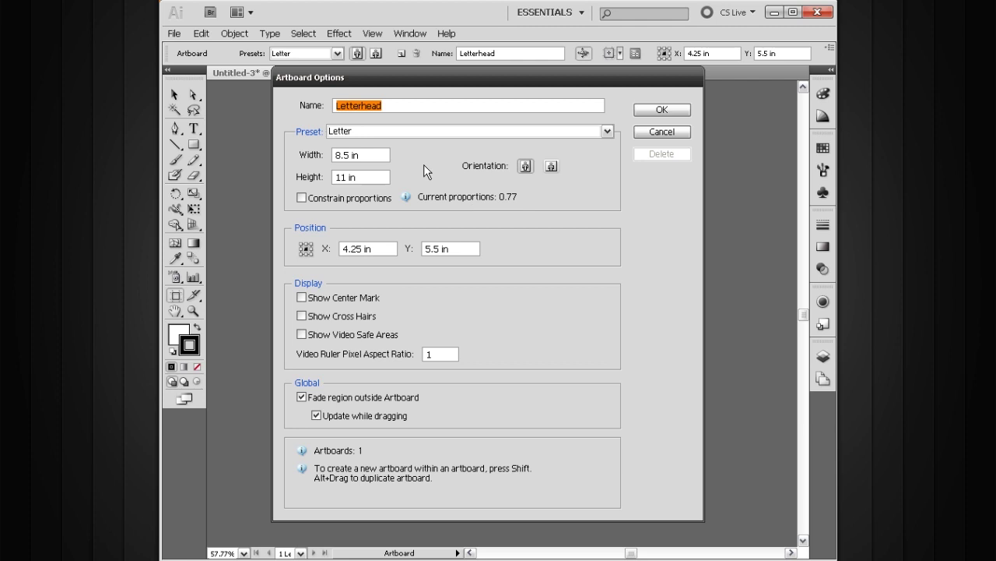
click(394, 107)
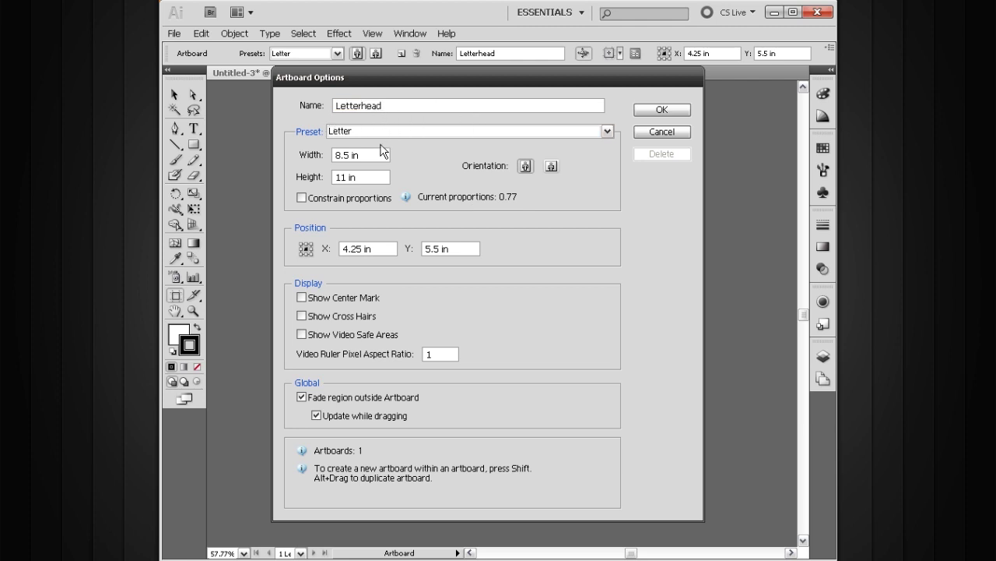
click(608, 132)
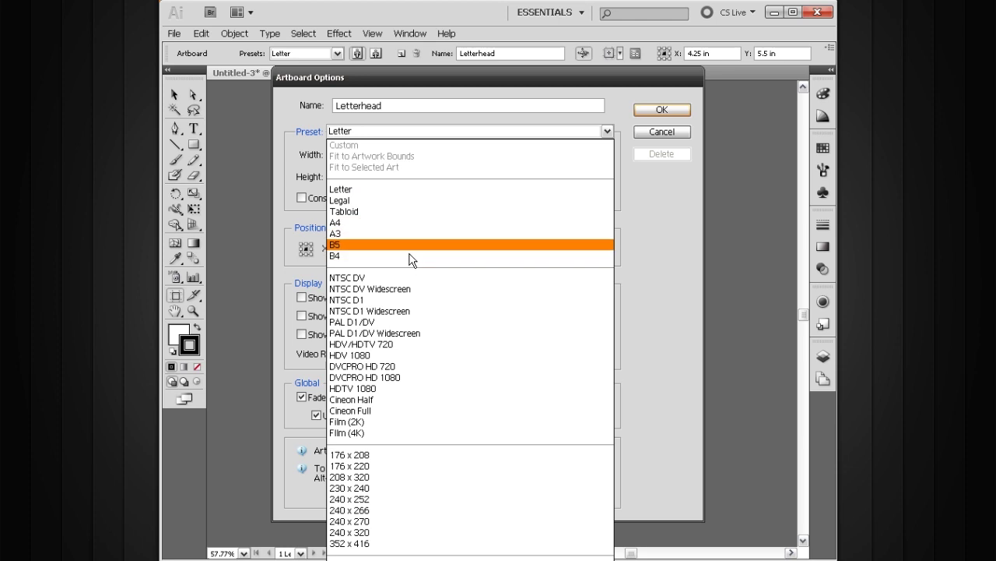
click(397, 190)
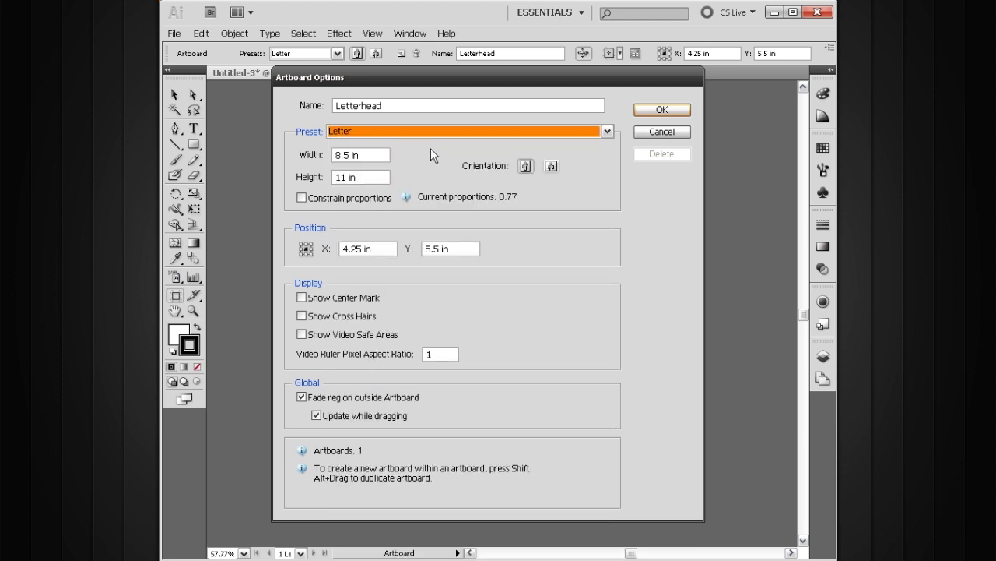
click(318, 200)
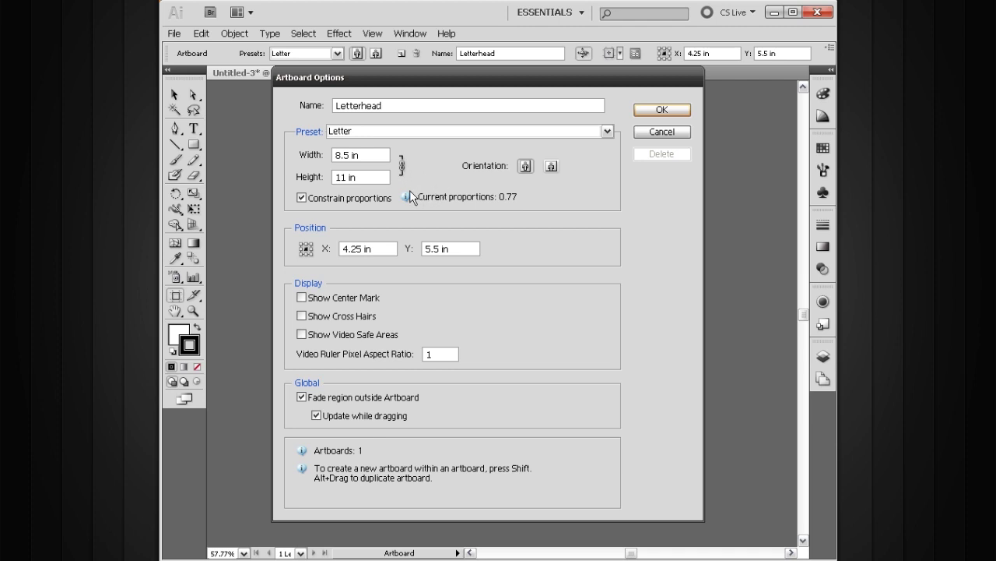
click(301, 197)
drag(354, 84, 433, 97)
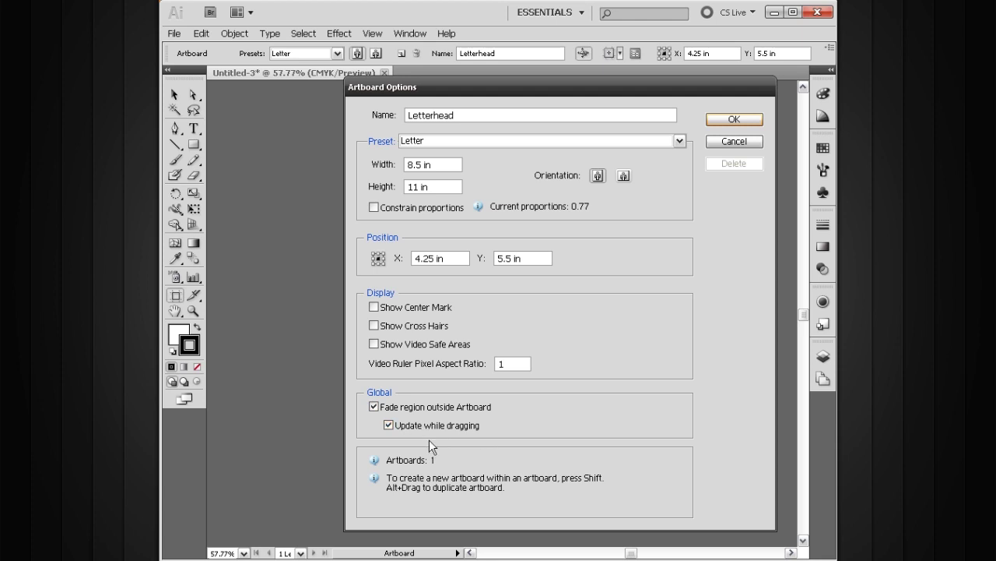
drag(569, 91, 503, 95)
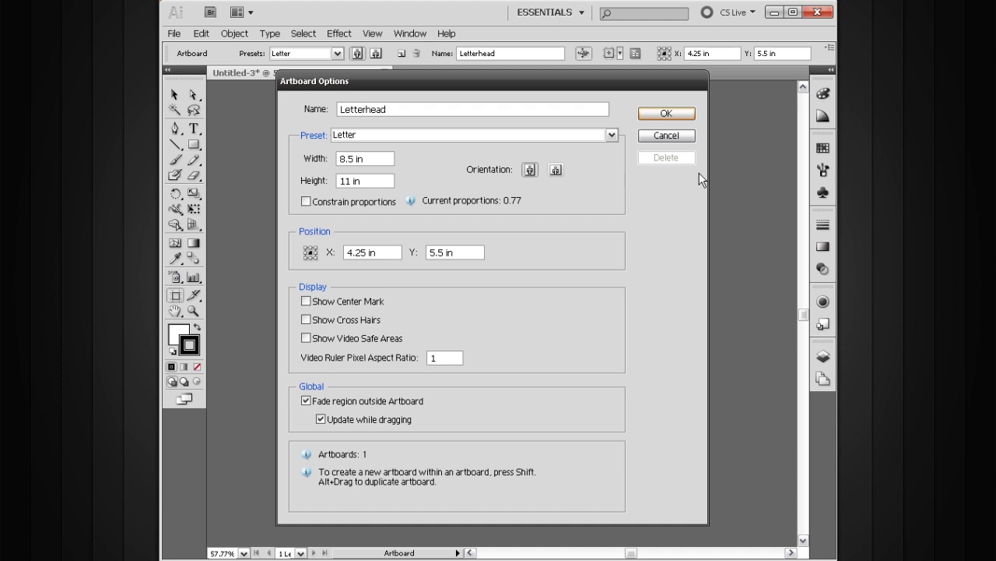
click(666, 115)
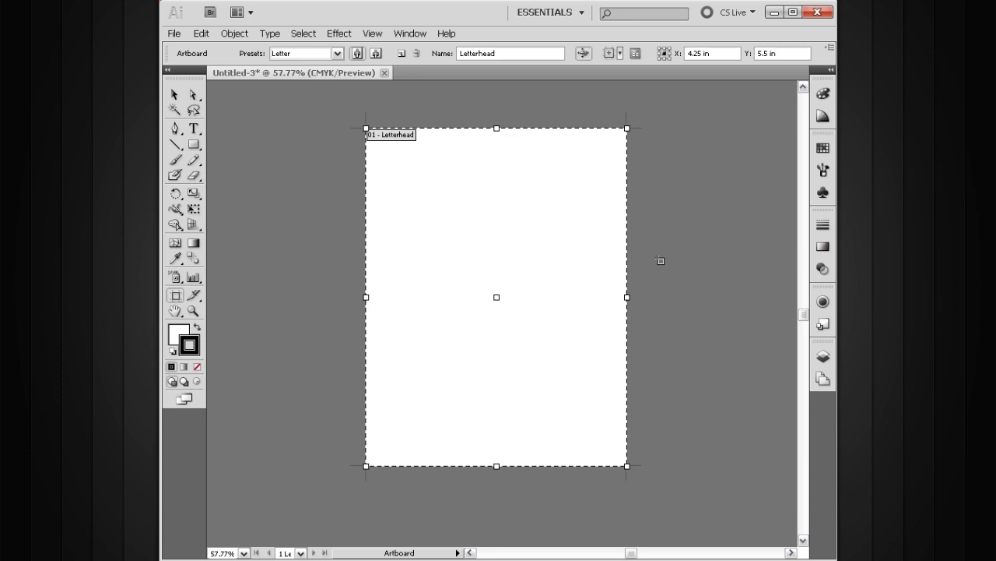
- Add a second Letter-size artboard beside Letterhead, roughly aligned with its upper edge
key(space)
drag(664, 231, 541, 220)
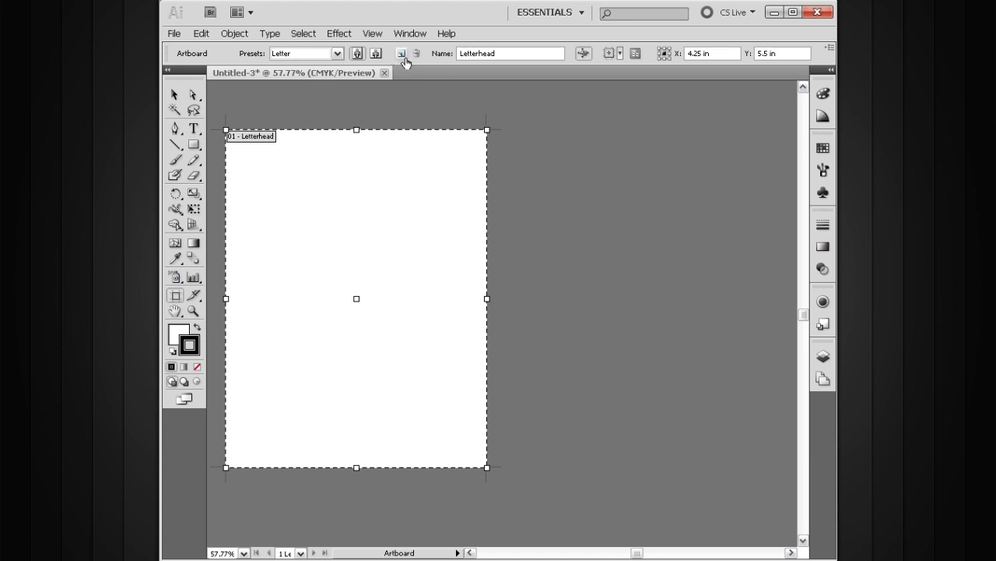
click(402, 53)
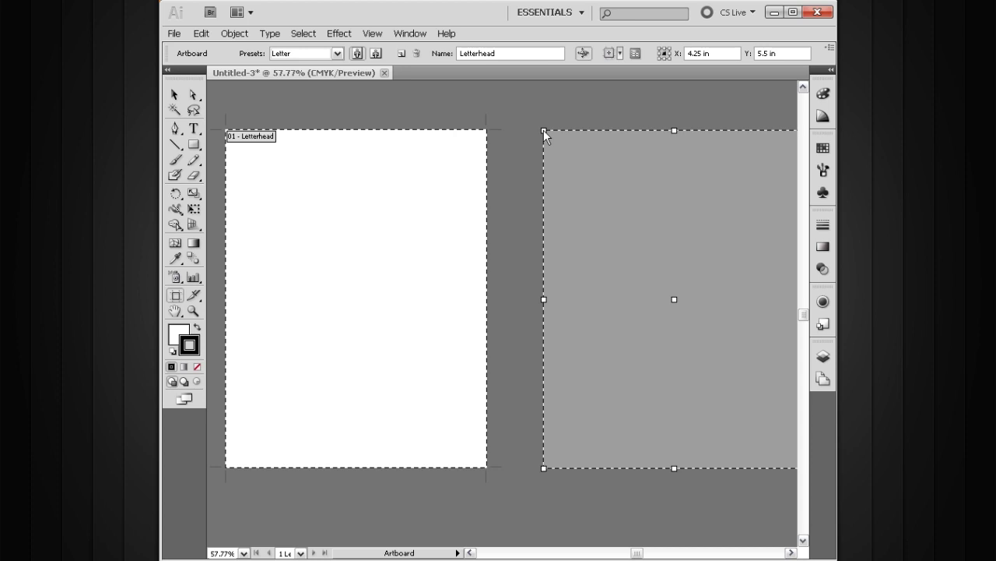
click(542, 129)
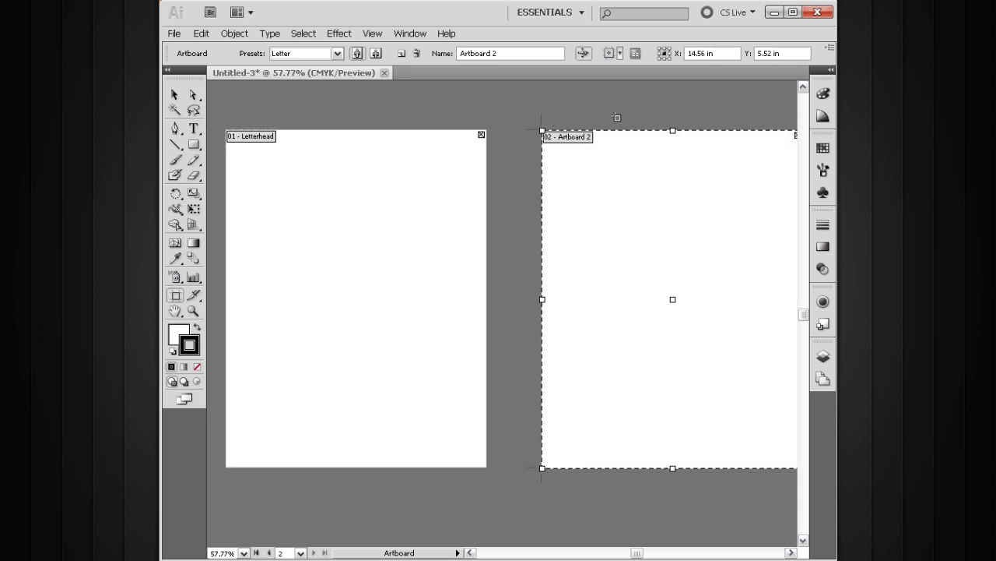
- Shrink the second artboard freehand from its lower corner to about 6.97 × 8.99 in
mouse_move(646, 253)
mouse_down()
mouse_move(584, 242)
mouse_move(570, 280)
mouse_move(641, 263)
mouse_up()
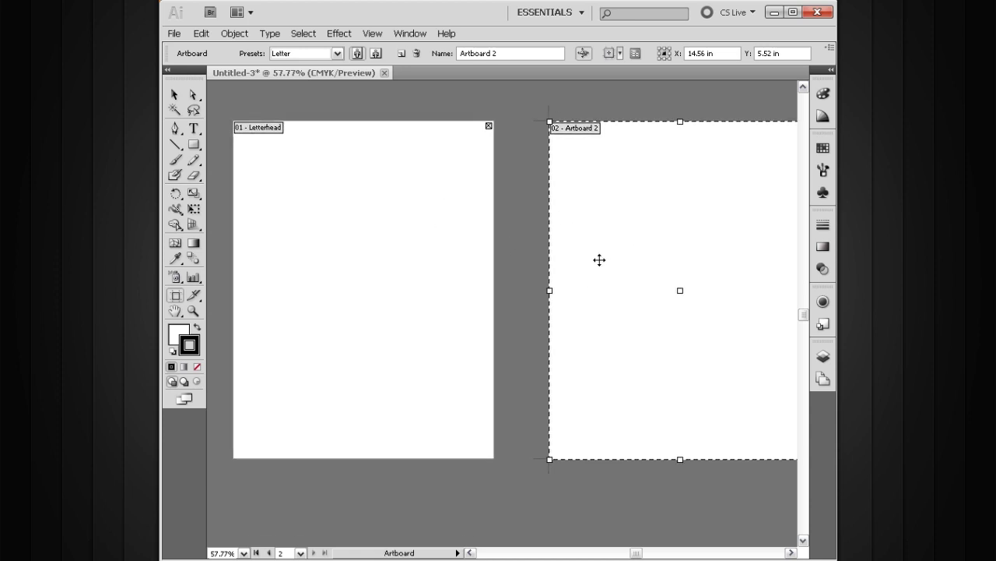
drag(649, 238, 507, 239)
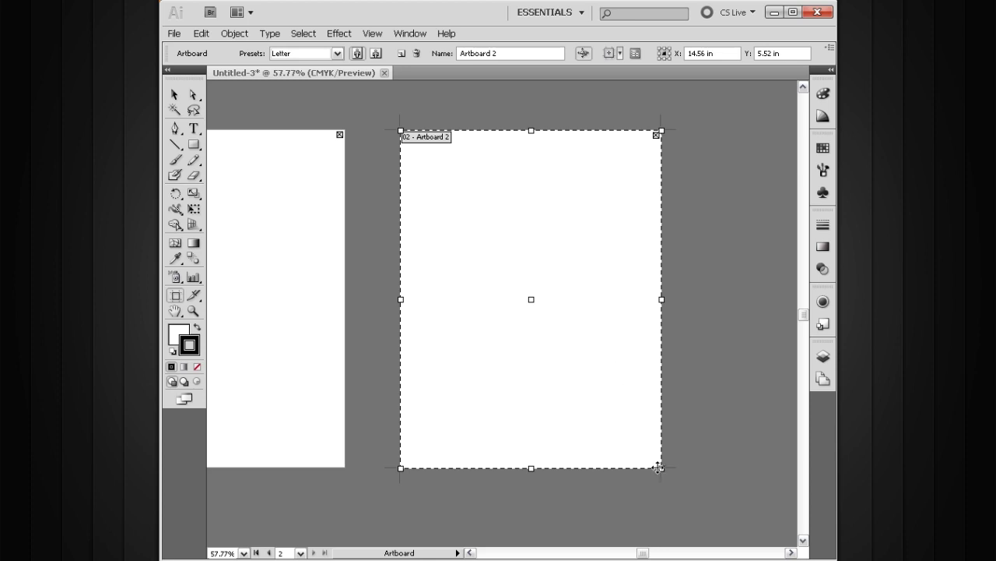
drag(660, 468, 614, 406)
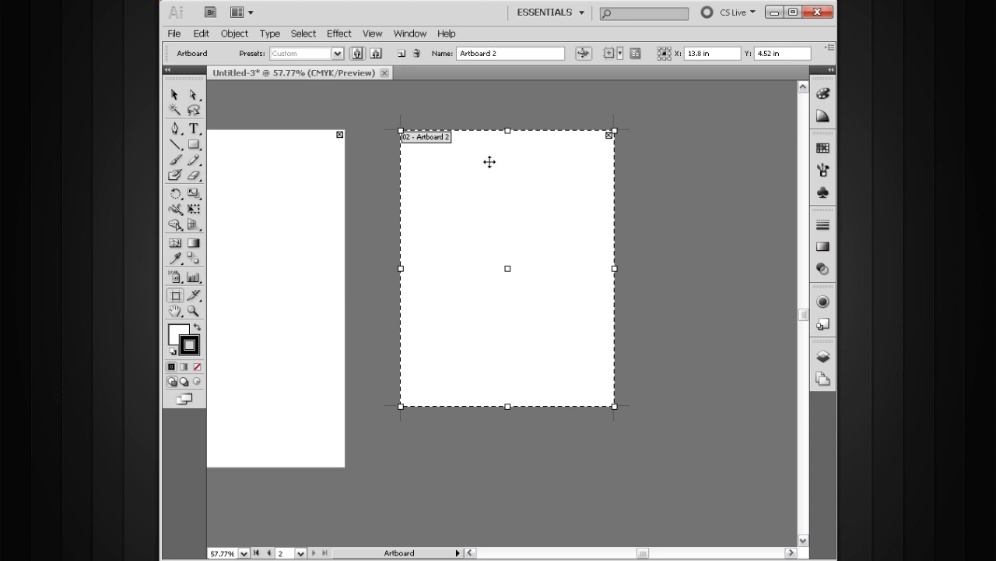
- Name the second artboard "business card front" and set its size to 3.5 in wide by 2 in high
click(635, 55)
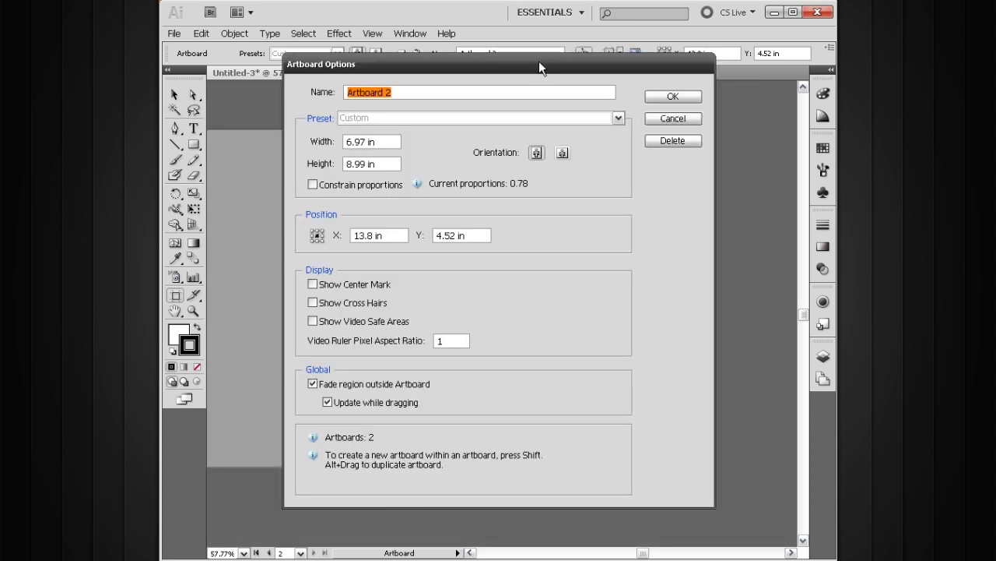
drag(541, 63, 540, 101)
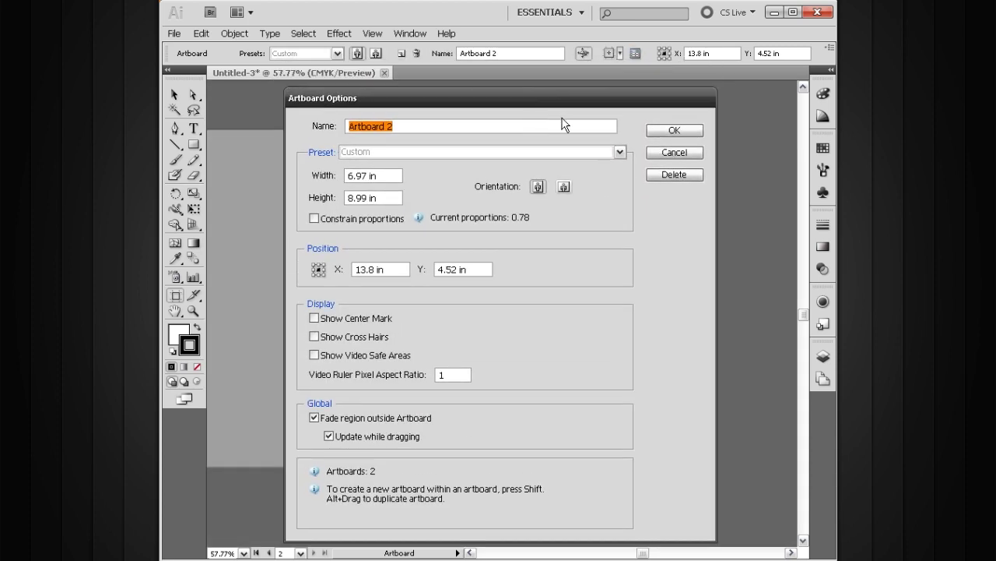
text(b)
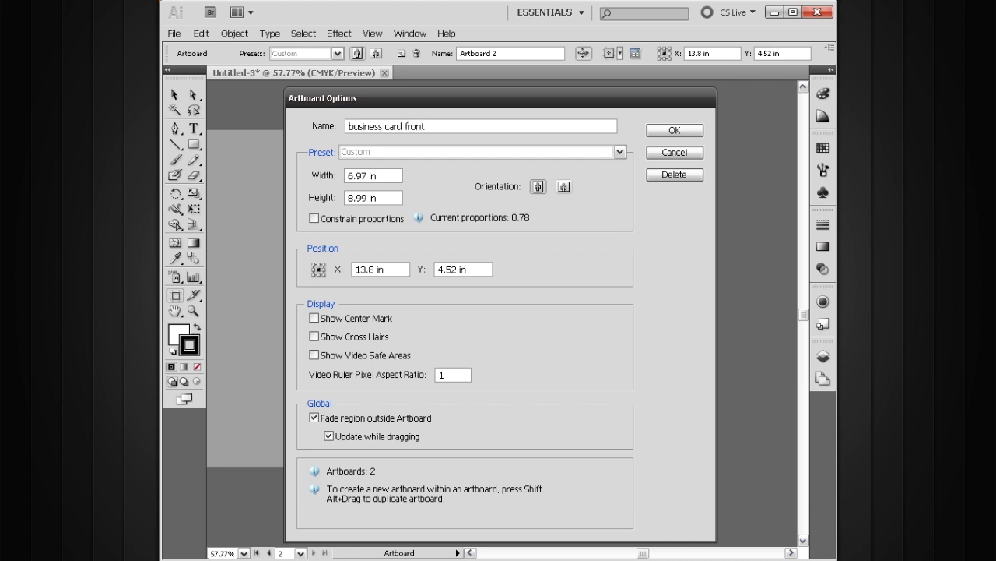
key(Tab)
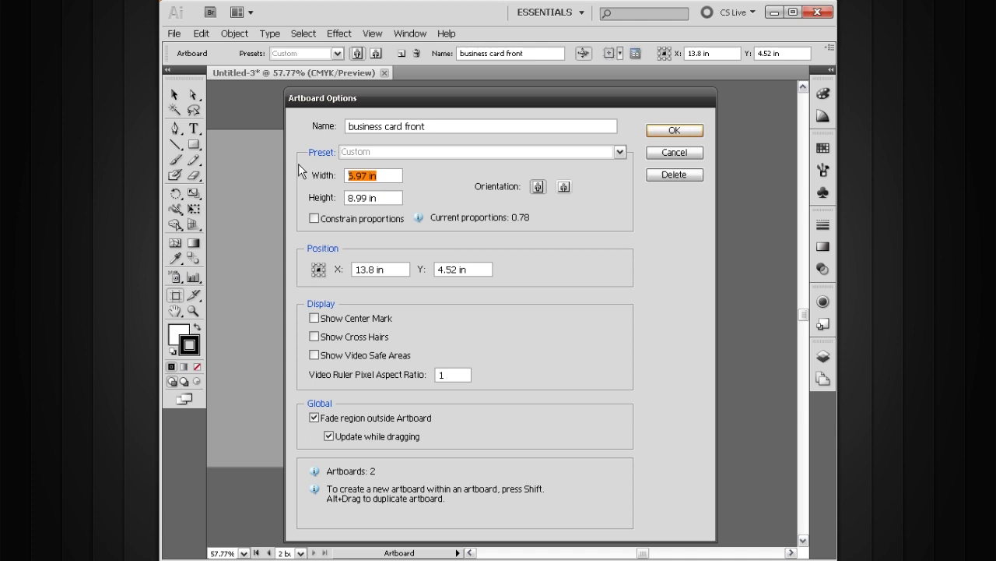
text(3.5)
key(Tab)
text(2)
key(Tab)
click(674, 131)
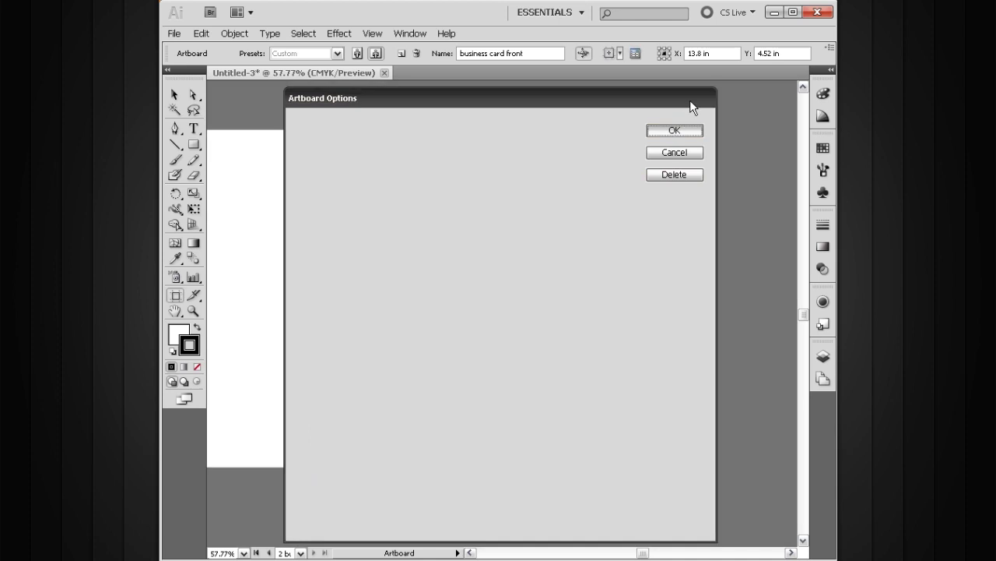
- Move the business card front artboard beside Letterhead's upper edge, to about X 11.73 in, Y 1.05 in
drag(467, 273, 568, 273)
drag(636, 269, 574, 168)
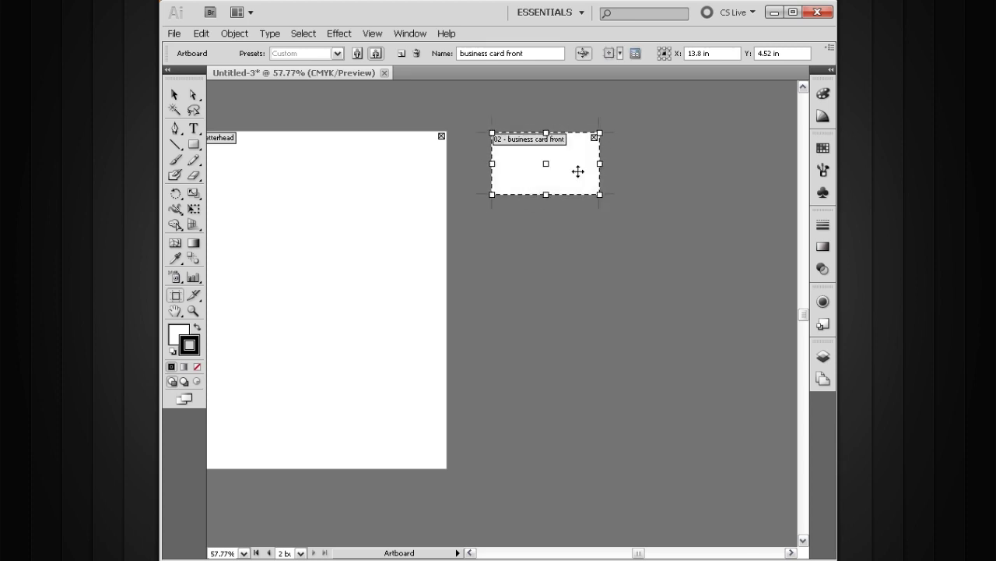
drag(600, 208, 530, 221)
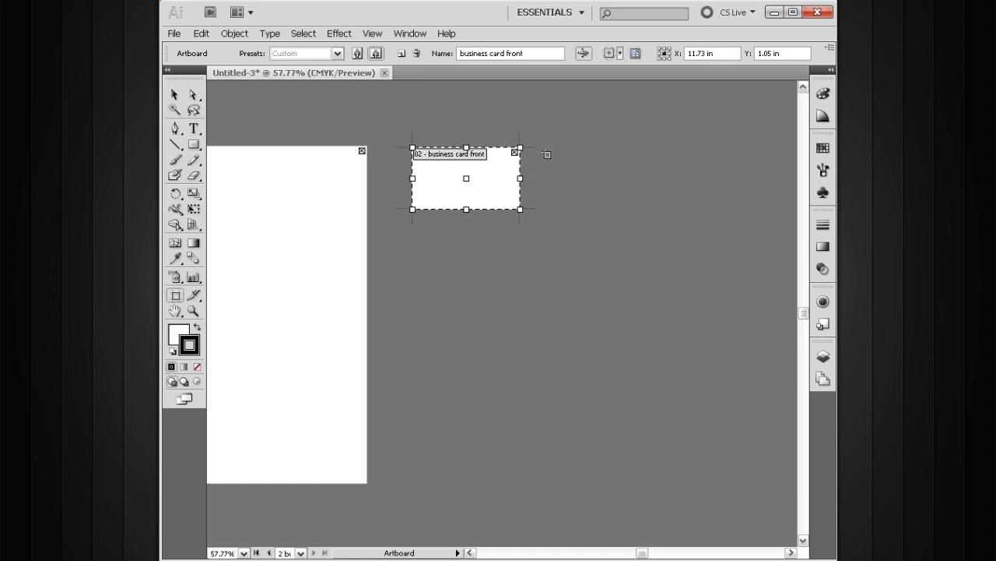
- Duplicate the business card front artboard to about X 17.14 in, Y 1.03 in, and name the copy "business card back"
key(space)
drag(538, 250, 515, 259)
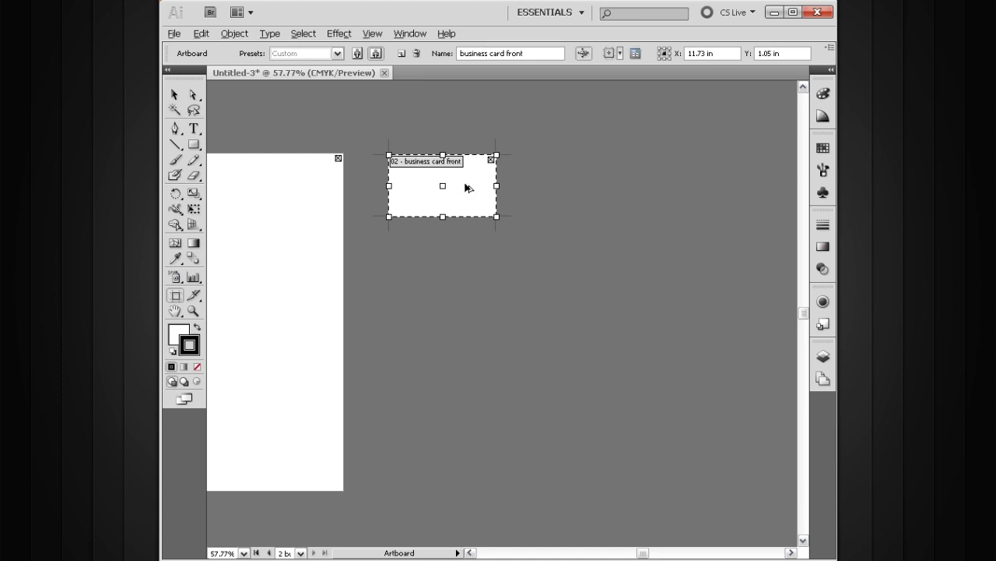
drag(462, 187, 631, 185)
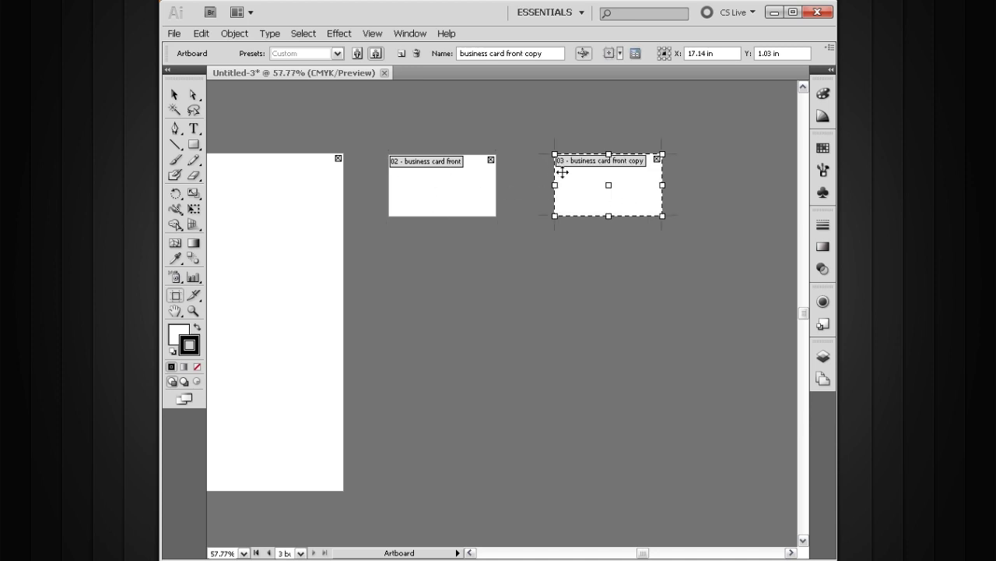
drag(541, 53, 513, 52)
text(back)
key(Return)
- Draw a fourth artboard about 10.58 × 4.16 in below the two business card artboards
key(space)
drag(498, 256, 560, 276)
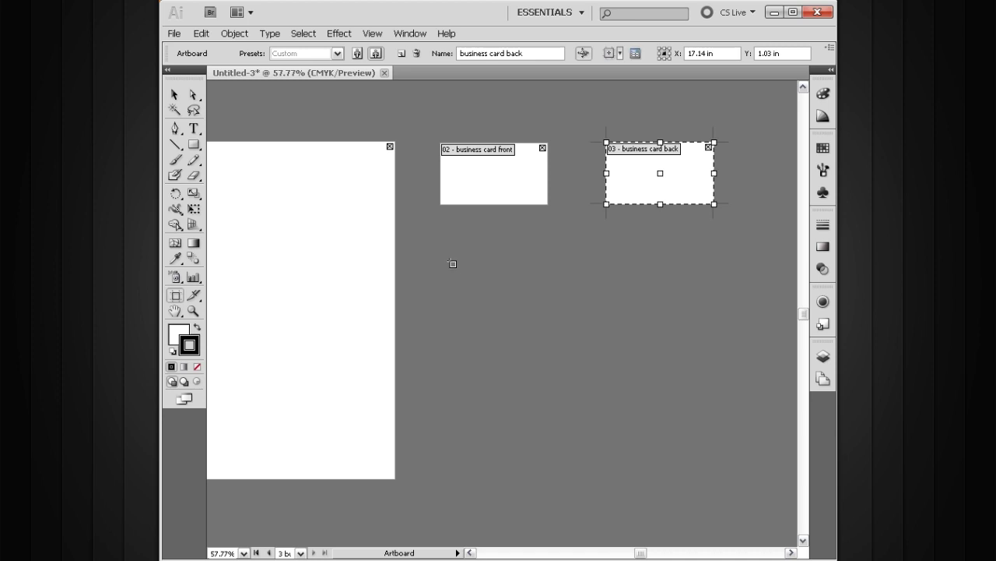
drag(430, 260, 755, 387)
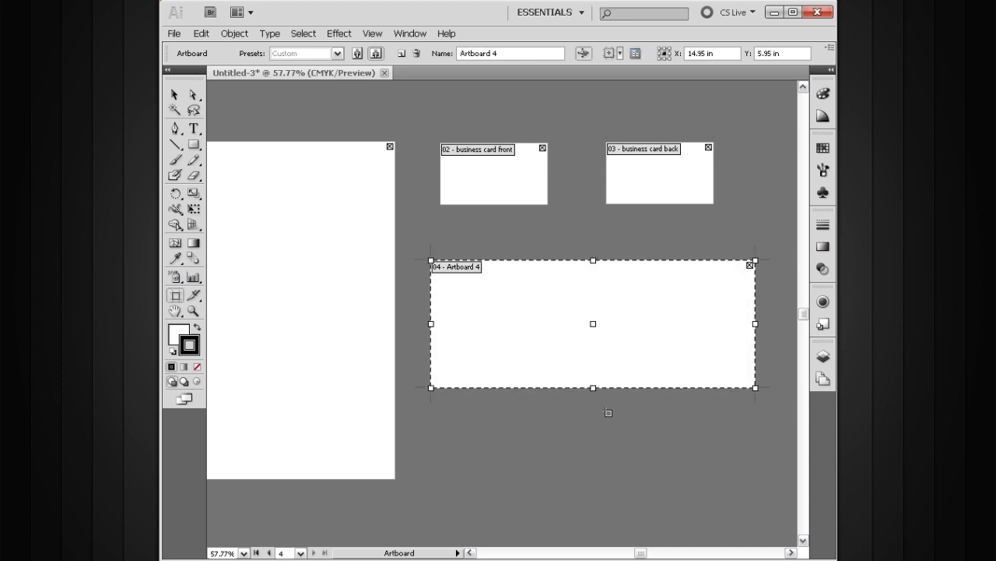
- Set the fourth artboard's size to 9.5 in wide by 4.125 in high and name it "envelope"
click(634, 54)
key(Tab)
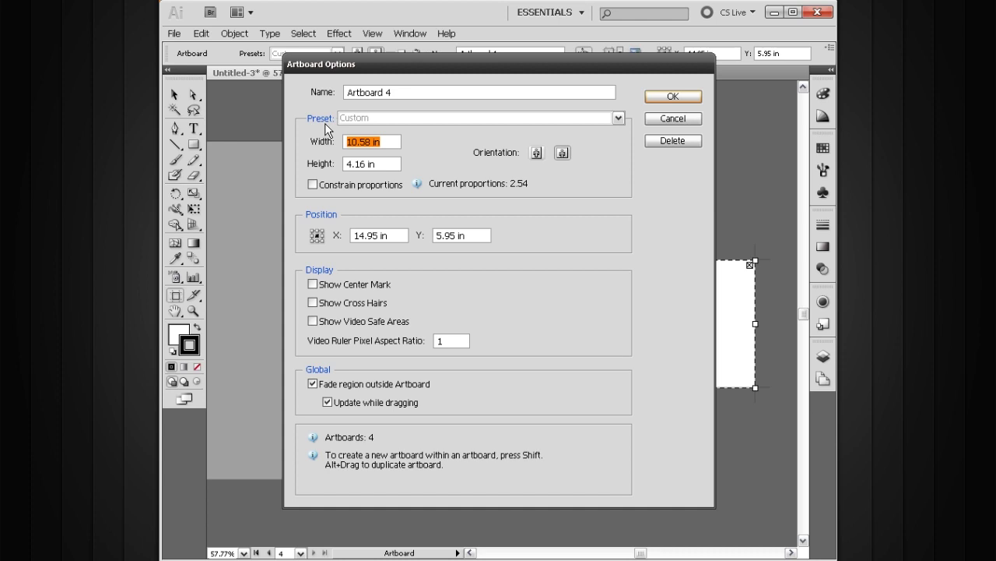
text(9.5)
key(Tab)
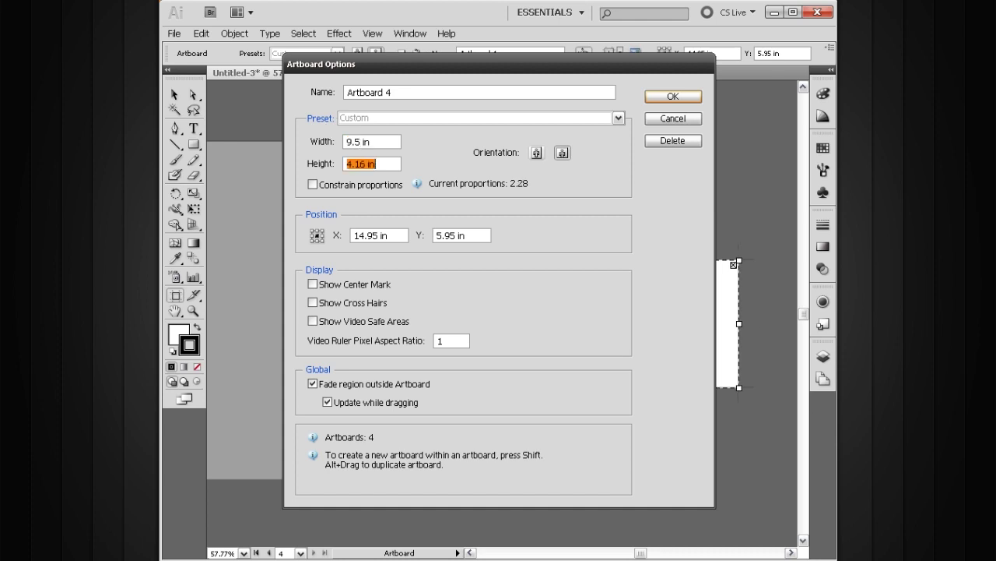
text(4.125)
key(Return)
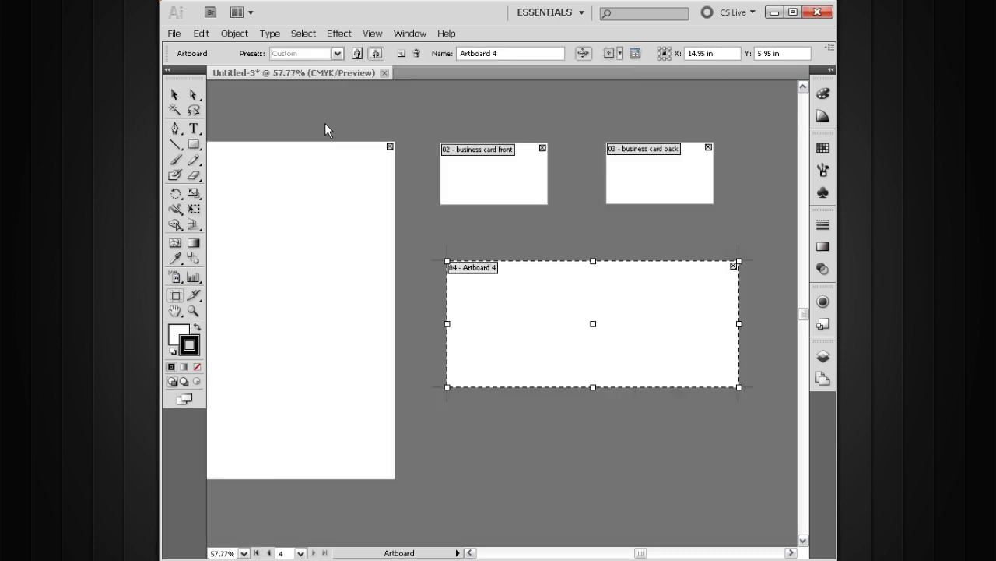
click(503, 52)
text(en)
key(Return)
- Shift the envelope artboard under the business card front's left edge, and move business card back to about X 17.02 in, Y 1.08 in
drag(394, 318, 427, 303)
drag(533, 292, 529, 289)
drag(660, 168, 660, 169)
key(space)
drag(418, 309, 476, 311)
drag(626, 283, 567, 317)
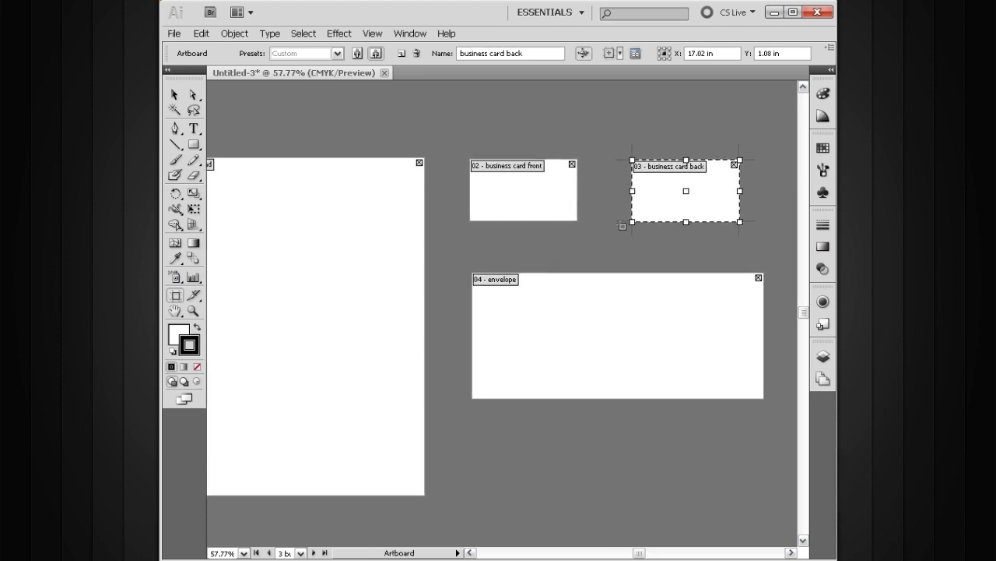
- Try deleting the business card back artboard and undo the deletion
click(417, 54)
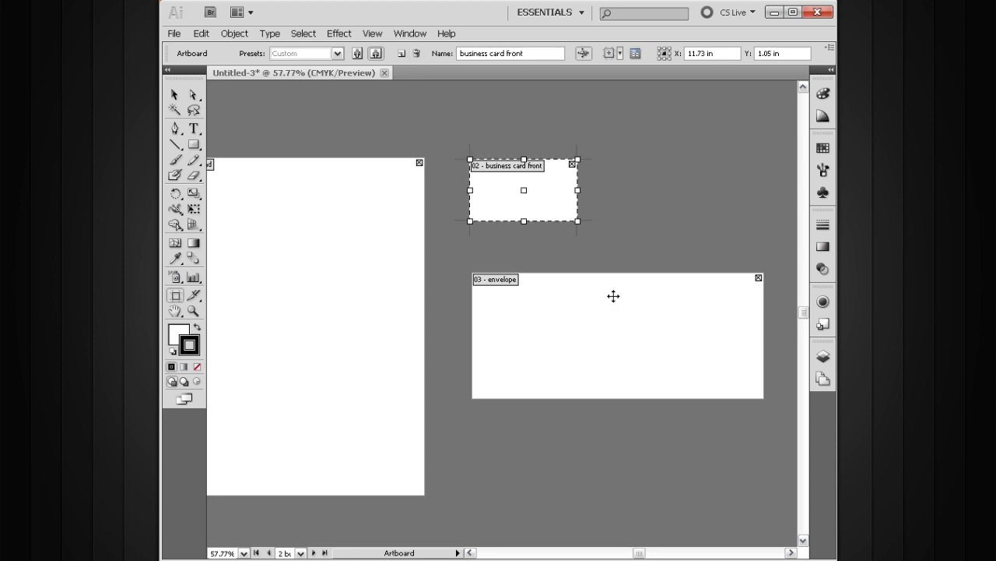
key(ctrl+z)
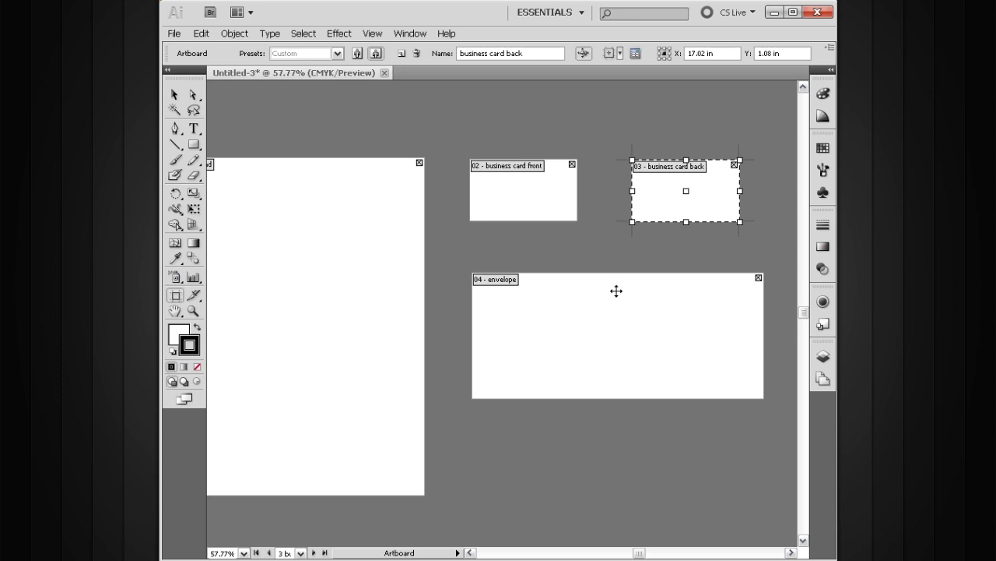
key(ctrl+shift+z)
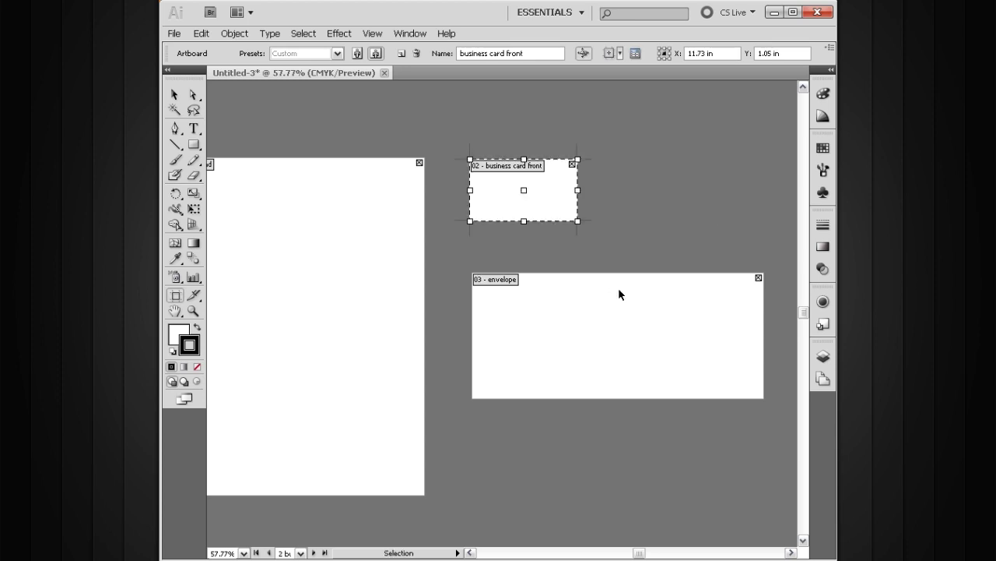
key(ctrl+z)
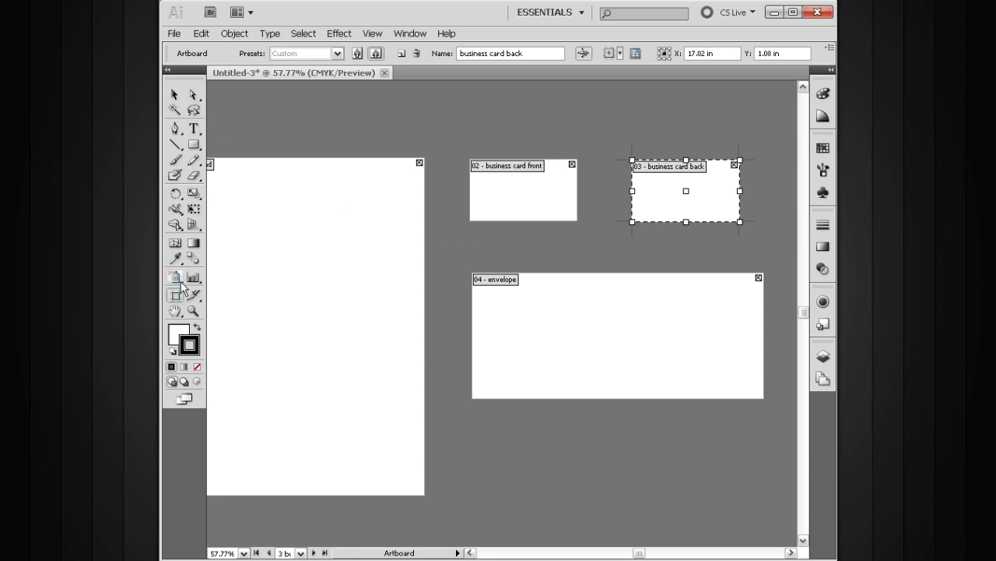
- Leave artboard editing with the Selection tool and jump to the Letterhead artboard by its name
click(174, 95)
key(space)
drag(514, 291, 569, 289)
ctrl+alt+click(552, 277)
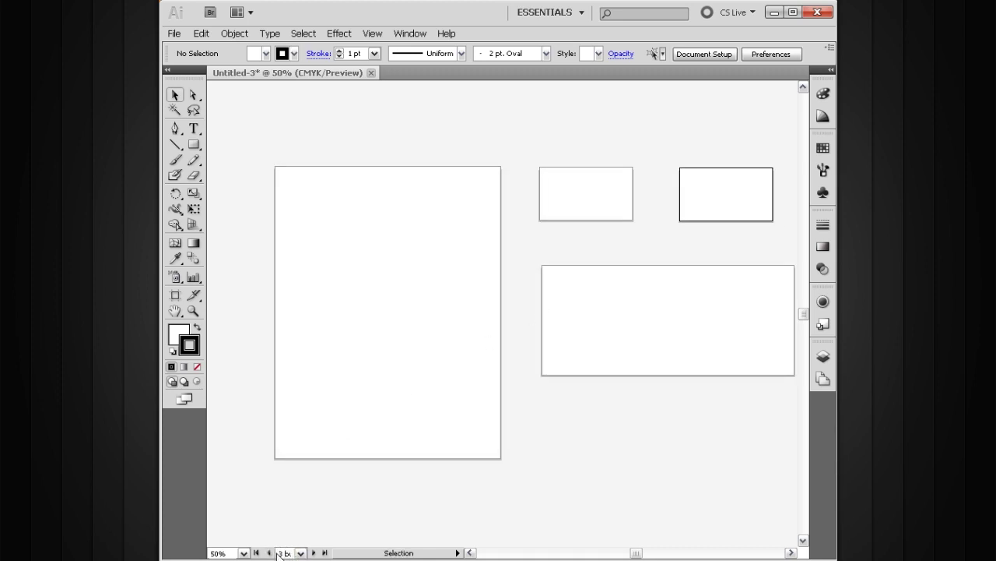
click(300, 553)
click(299, 506)
click(300, 507)
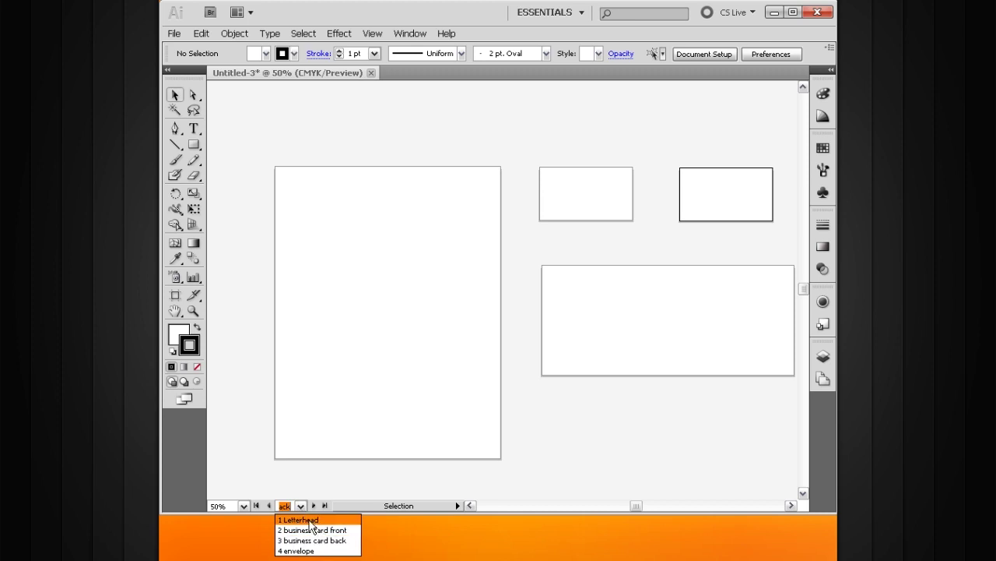
click(310, 520)
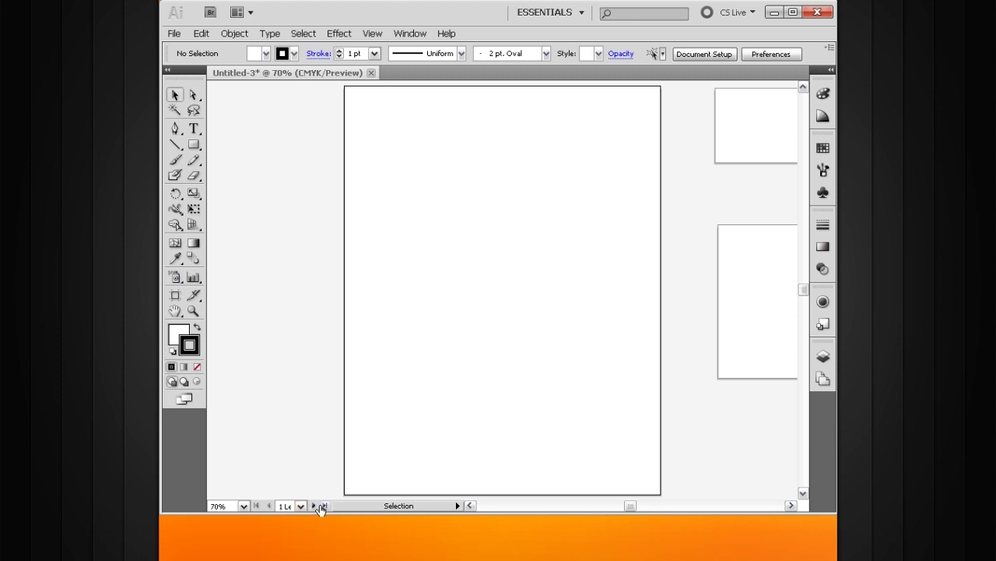
- Step forward through the business card front and back artboards to the envelope artboard
click(314, 506)
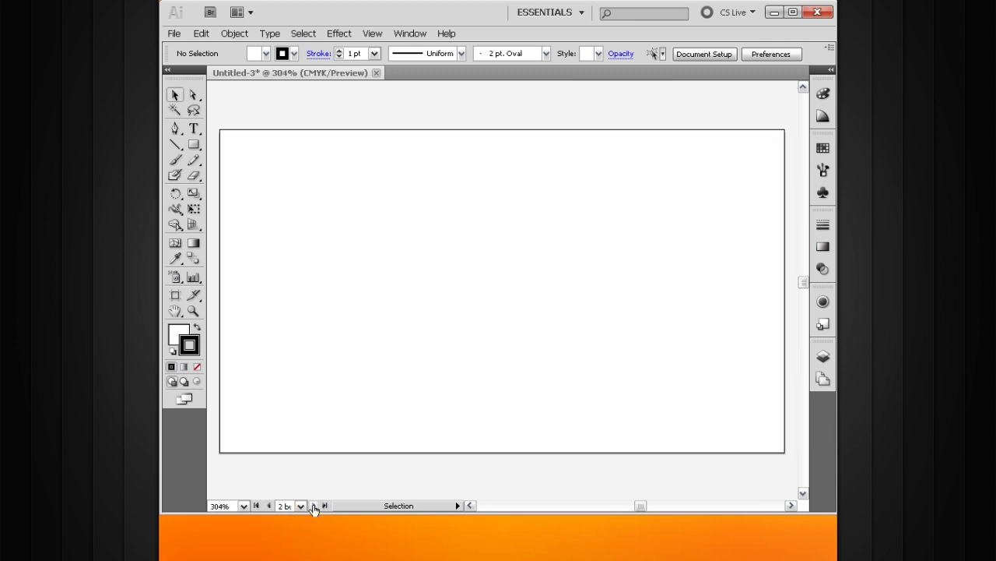
click(314, 506)
click(315, 506)
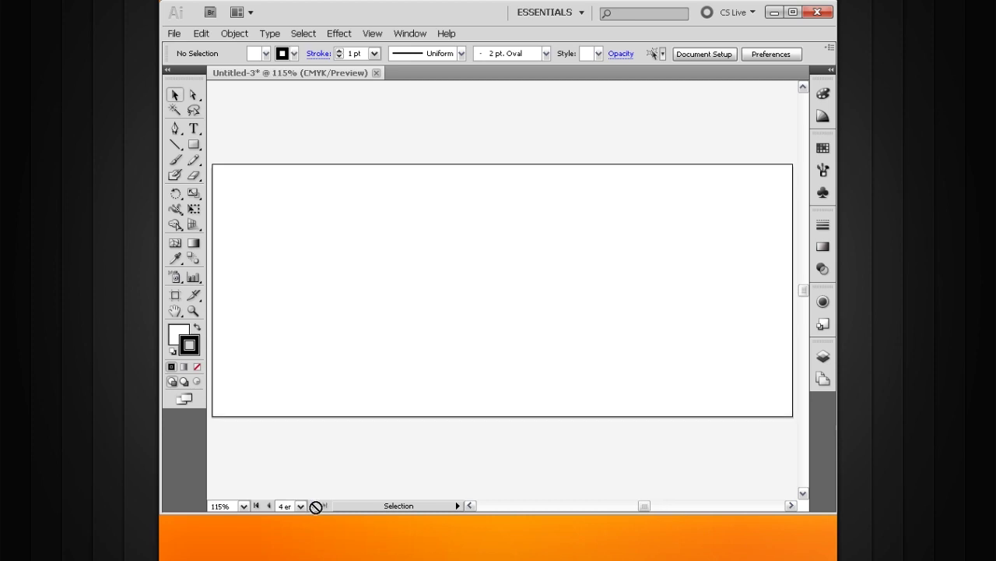
- Enlarge the program window downward and zoom out to 25% to view all four artboards together
drag(344, 514, 339, 555)
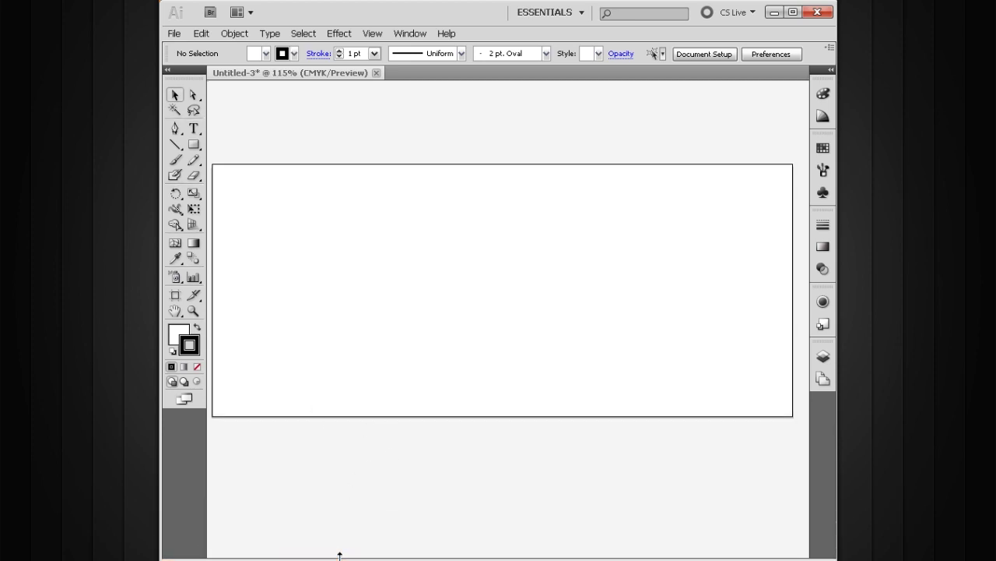
ctrl+alt+click(465, 355)
ctrl+alt+click(465, 356)
ctrl+alt+click(466, 355)
ctrl+alt+click(466, 356)
ctrl+alt+click(467, 356)
drag(473, 327, 433, 431)
drag(434, 362, 431, 372)
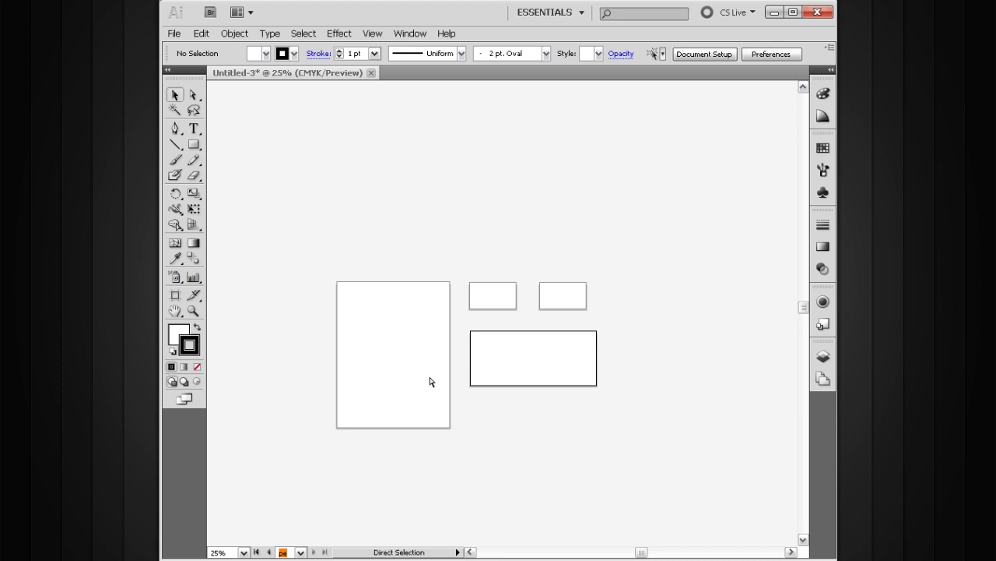
- Create a new Letter-size document with three artboards arranged in a single row
key(ctrl+n)
drag(420, 108, 424, 136)
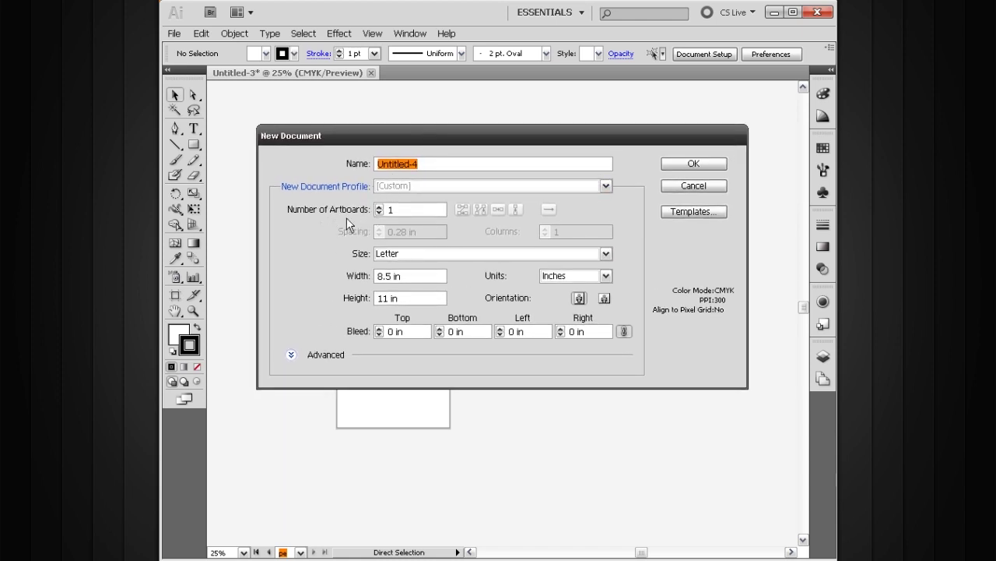
click(378, 207)
click(378, 207)
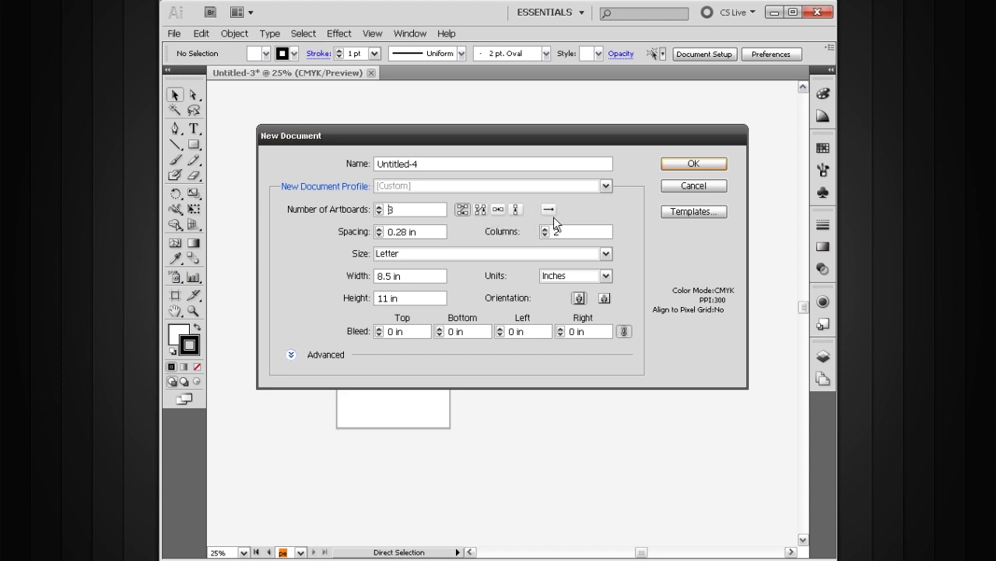
click(498, 212)
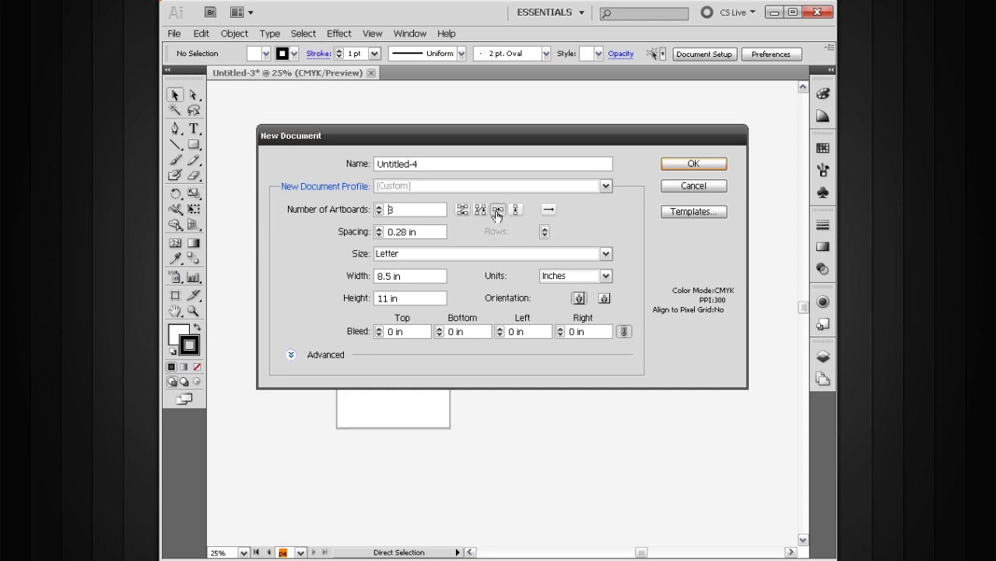
click(675, 164)
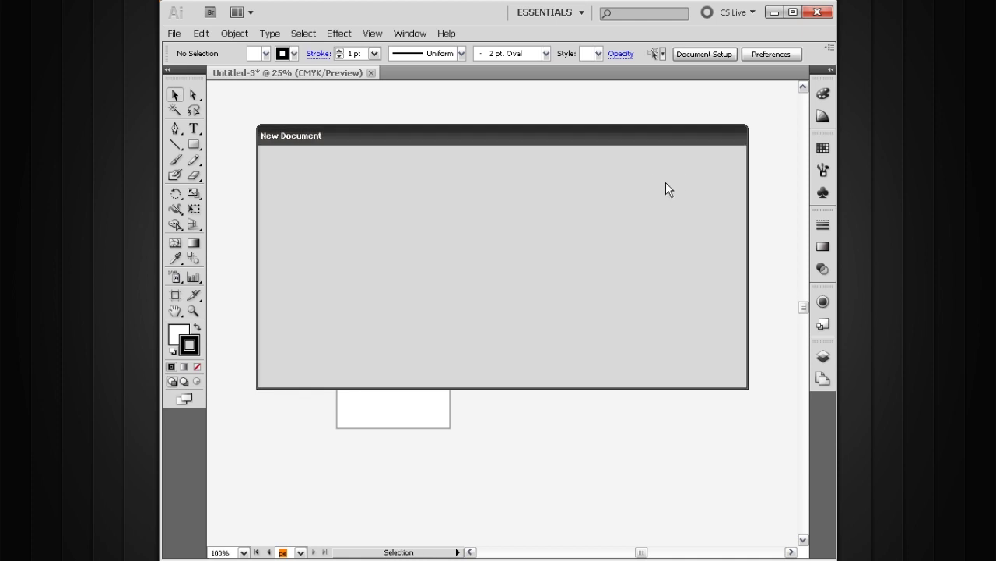
mouse_move(501, 259)
mouse_down()
mouse_move(489, 258)
mouse_move(488, 272)
mouse_up()
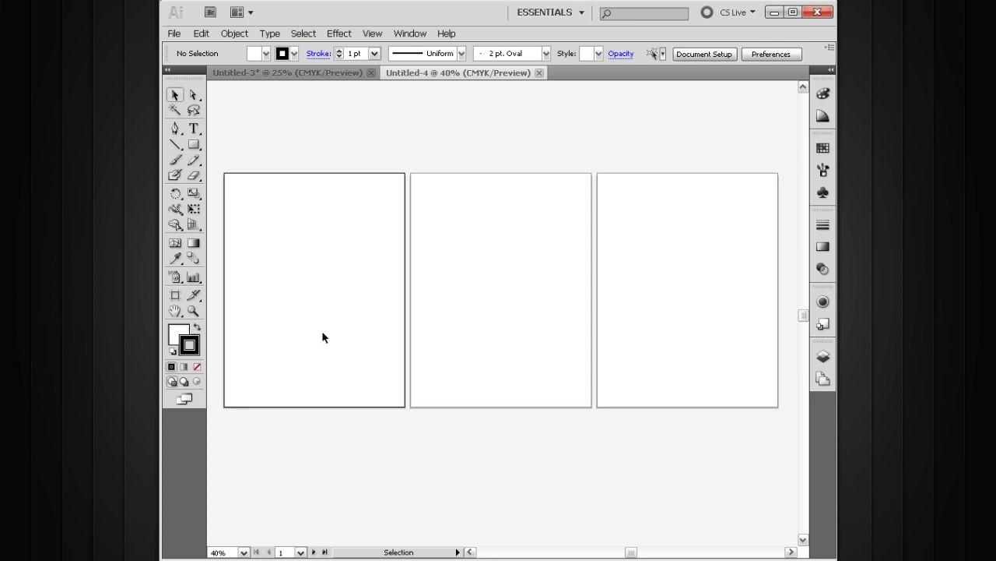